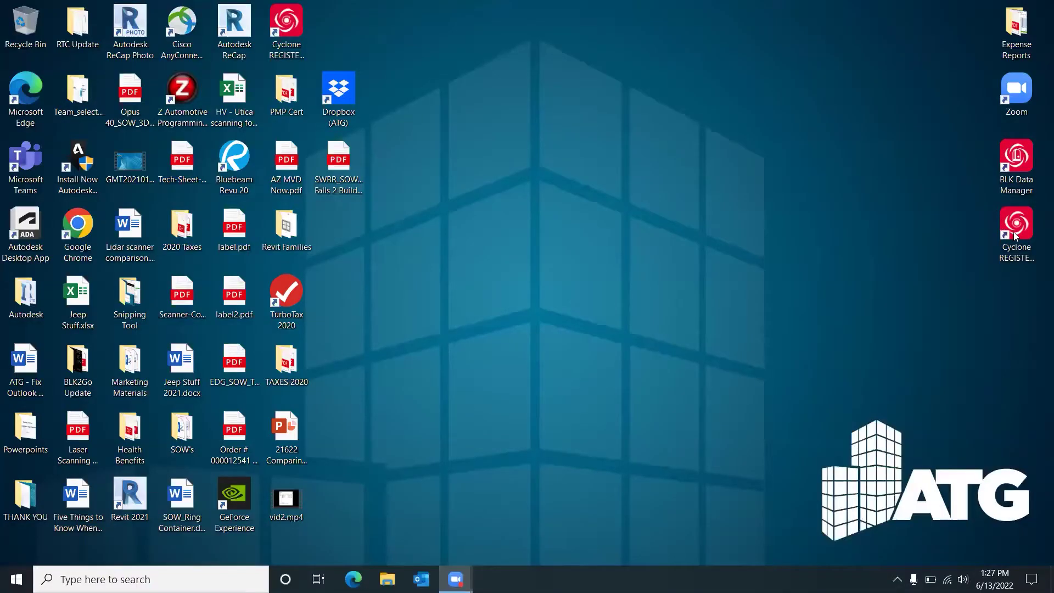
Launch Cyclone REGISTER 360 (BLK Edition) from its desktop shortcut
click(1016, 237)
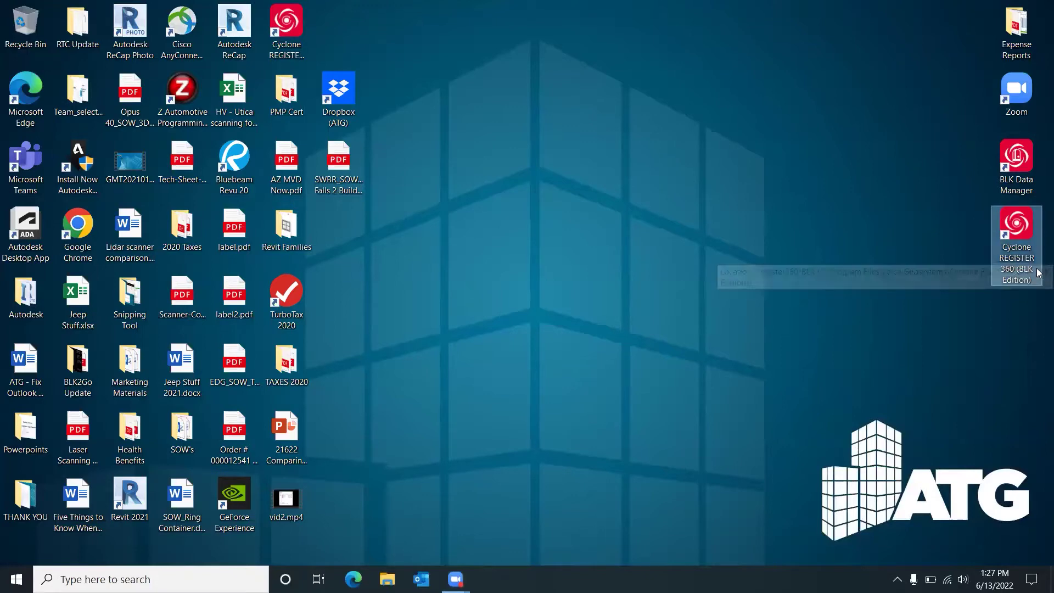
double_click(1029, 265)
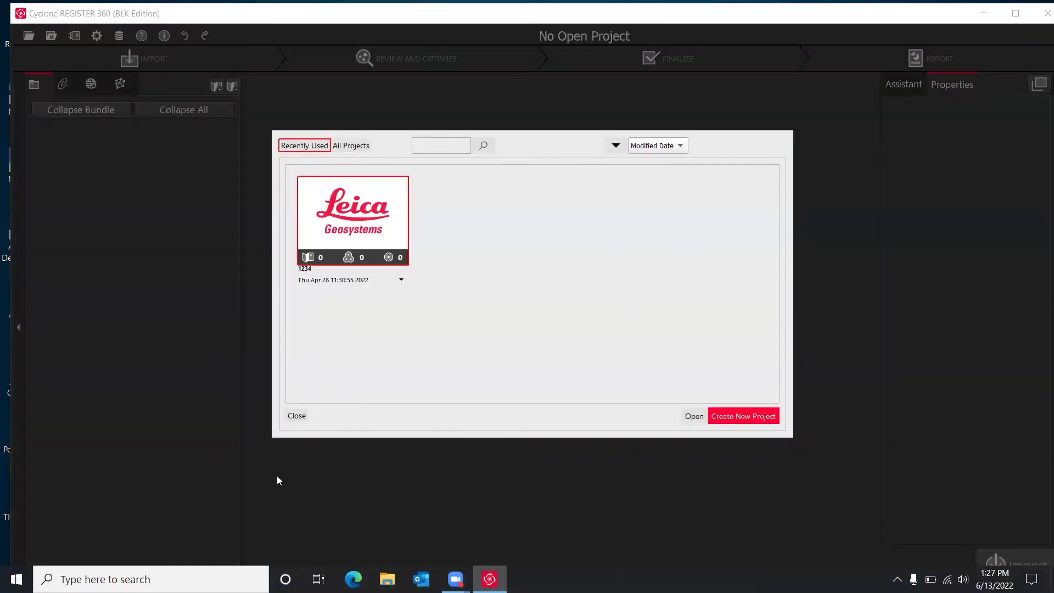
Create a new project named 'Test'
click(746, 418)
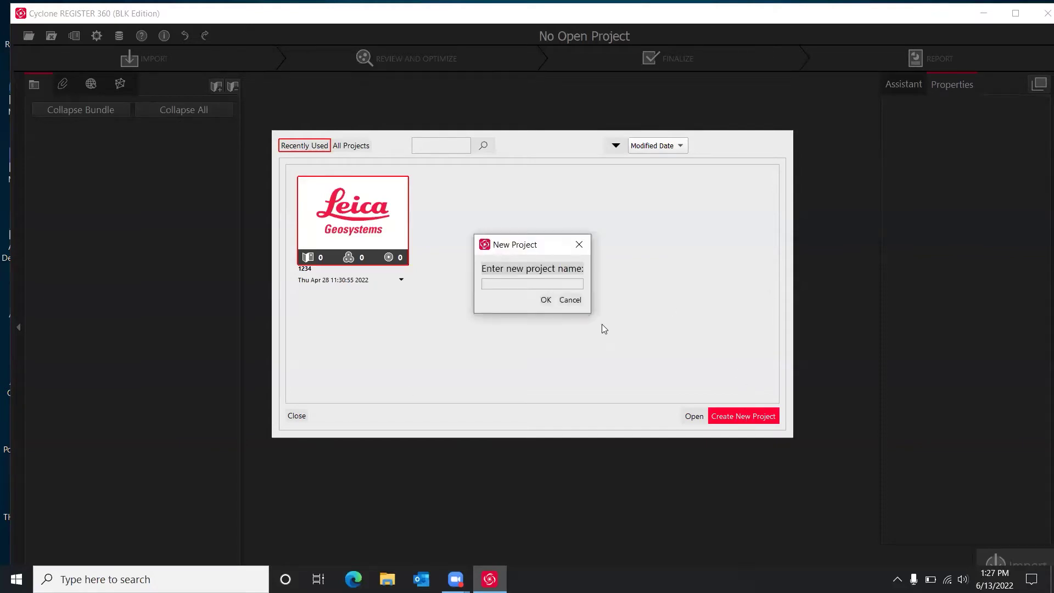
text(Test)
key(Return)
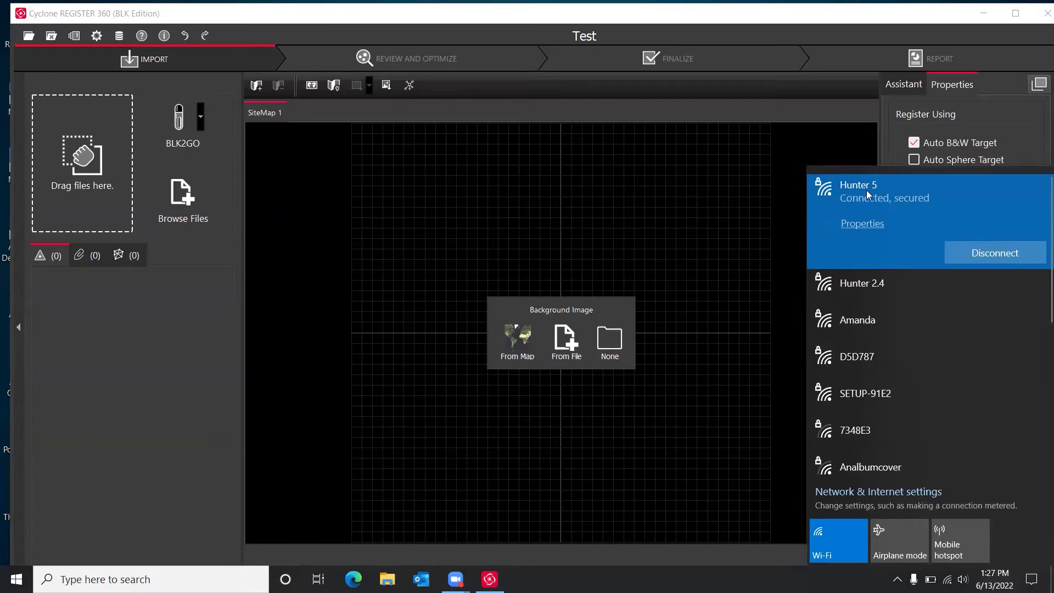
Dismiss the Wi-Fi list and set the scanner import source to FIELD 360
click(818, 142)
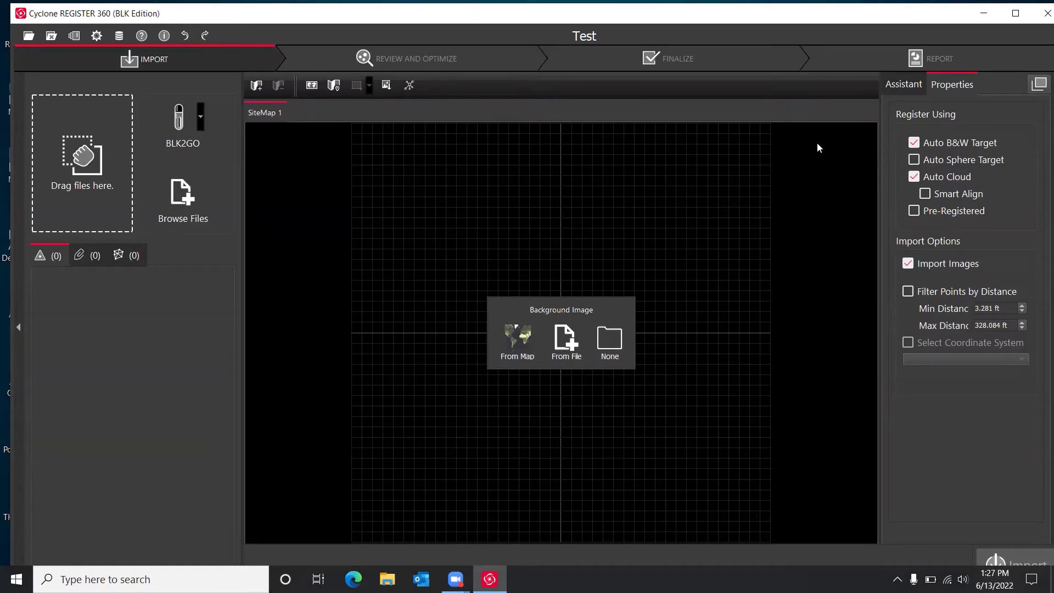
click(200, 119)
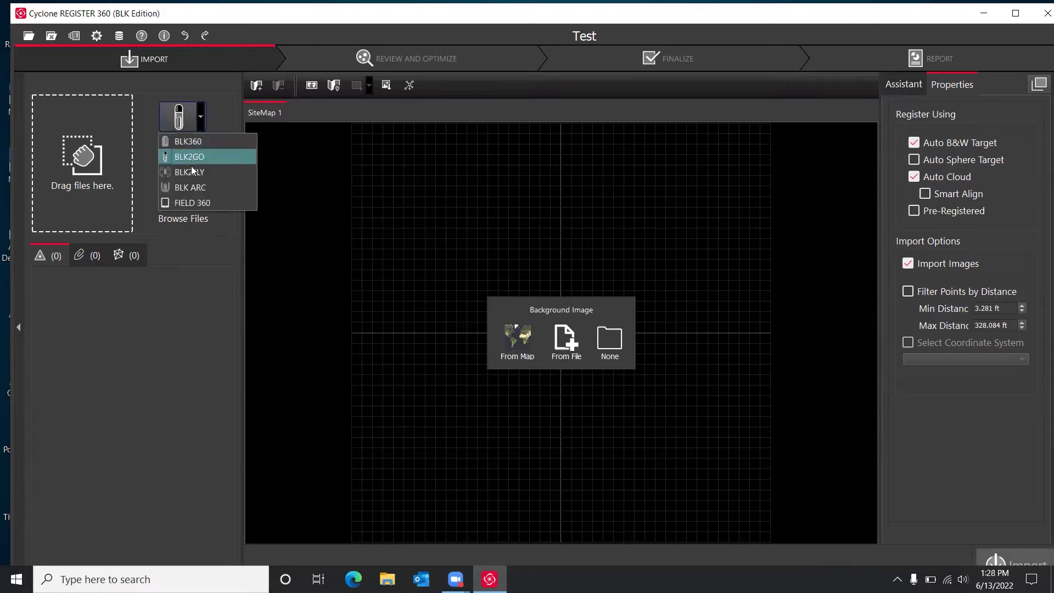
click(192, 203)
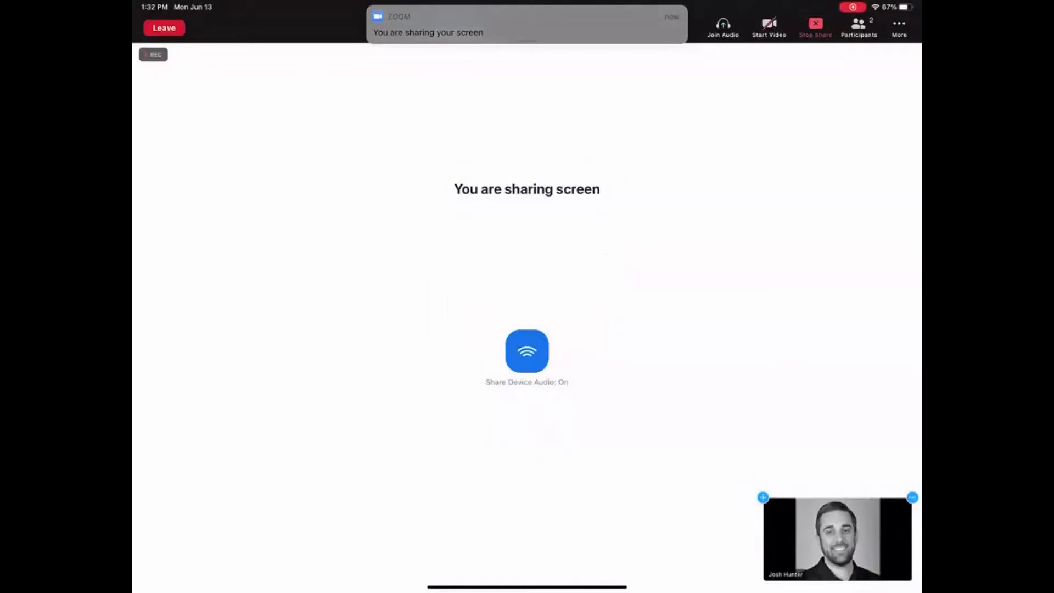
On the iPad, exit Job 027 in Cyclone FIELD 360 and show the account and sync options
drag(527, 586, 528, 385)
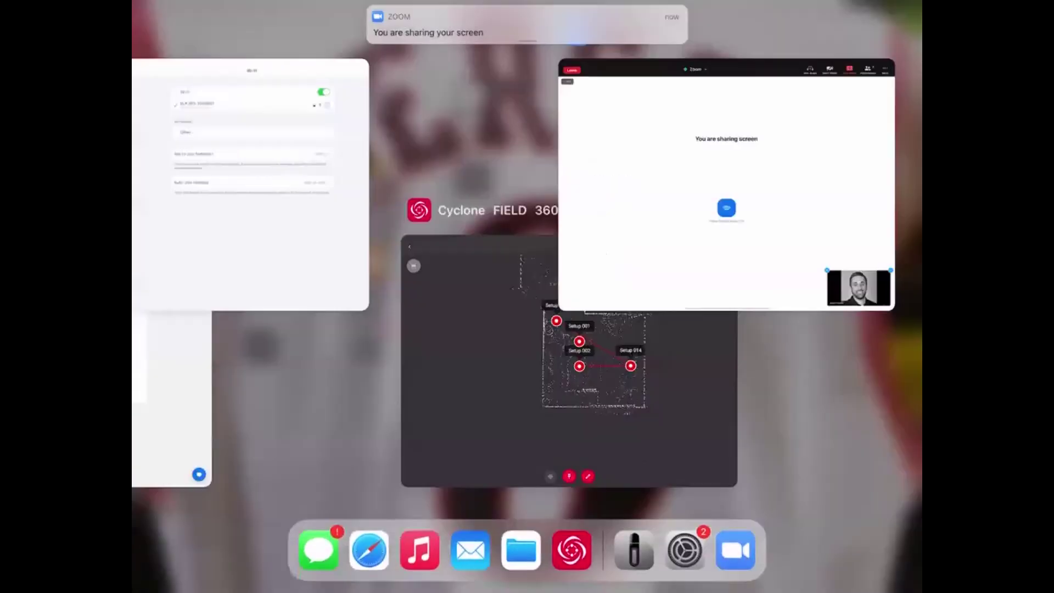
click(758, 379)
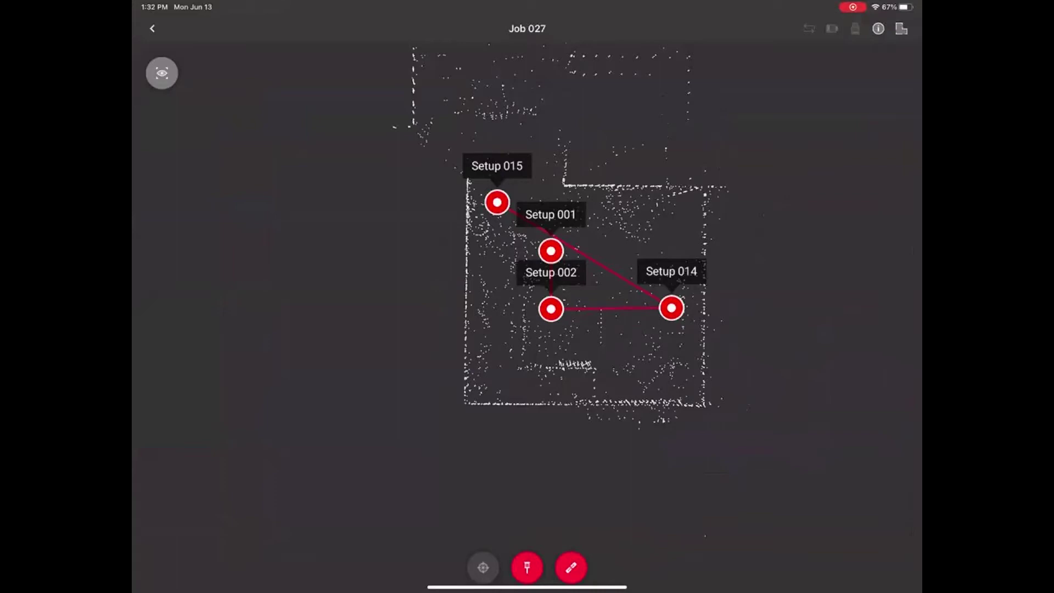
click(152, 28)
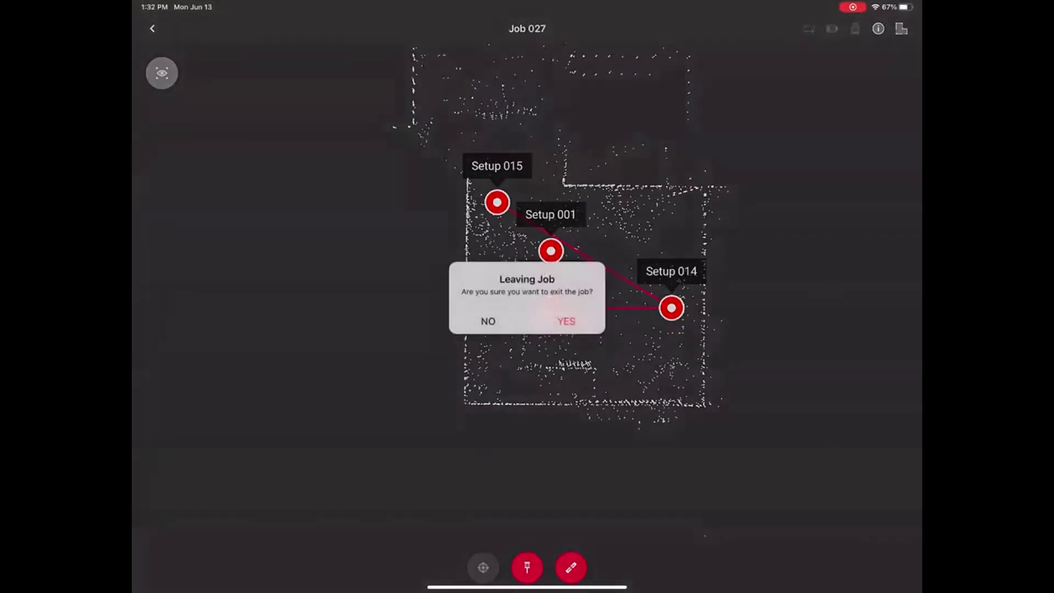
click(566, 322)
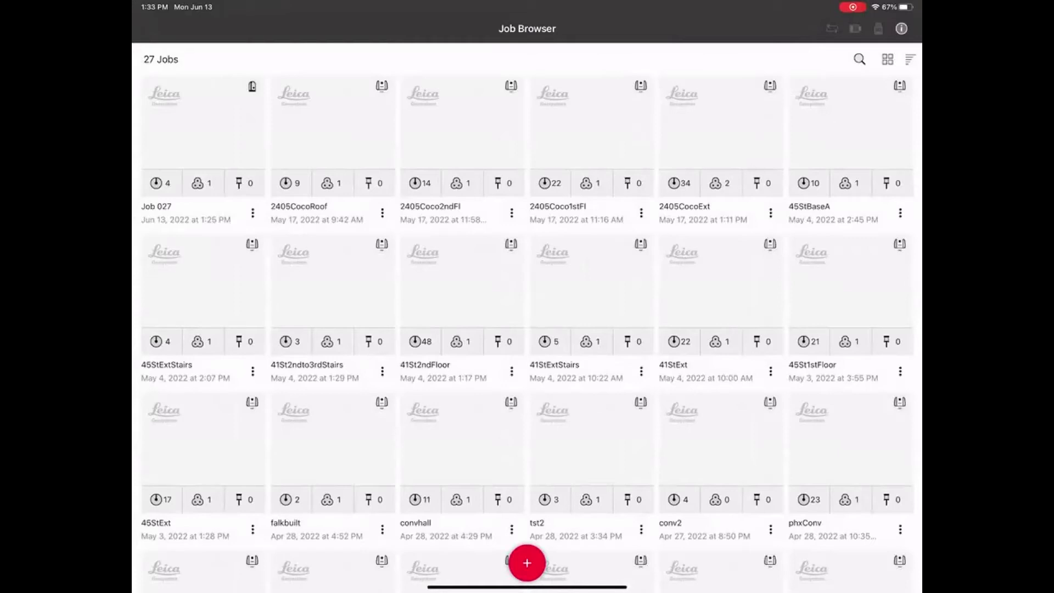
click(902, 28)
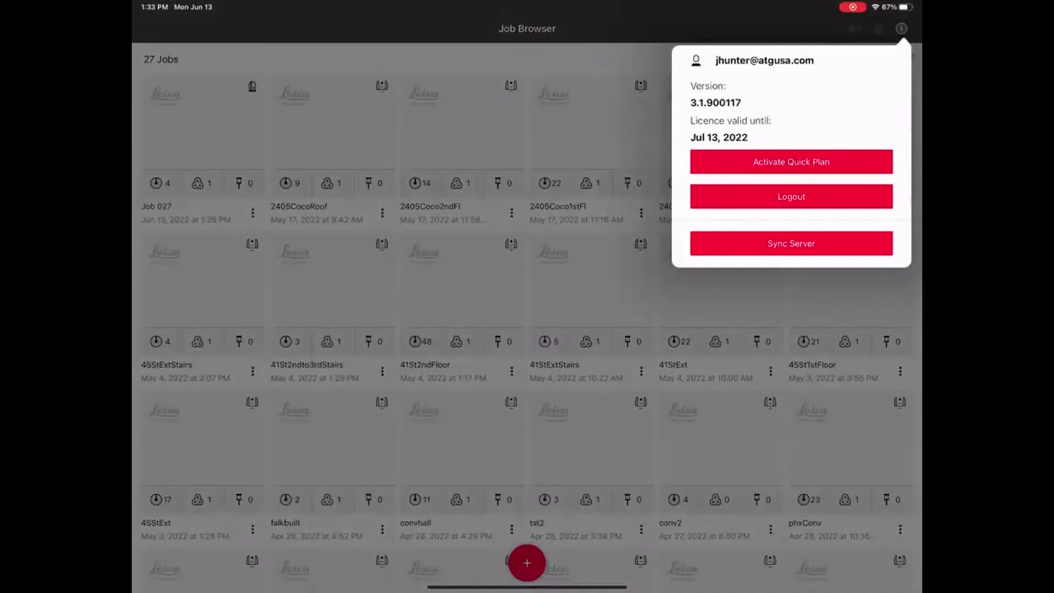
drag(527, 588, 527, 522)
Check in iPad Settings that Wi-Fi is on Hunter 5, then return to FIELD 360
click(685, 532)
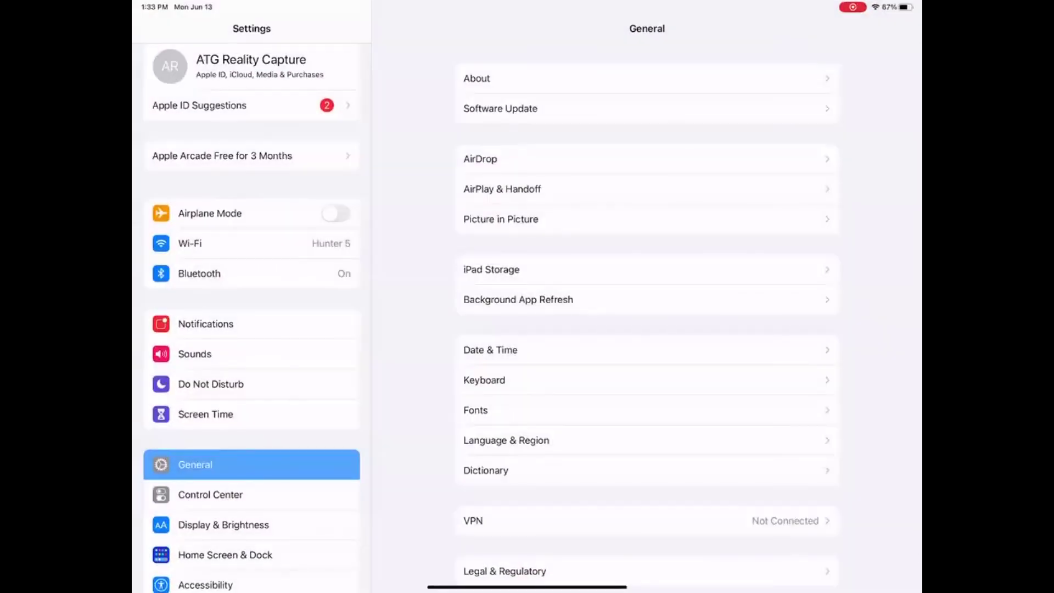
click(190, 243)
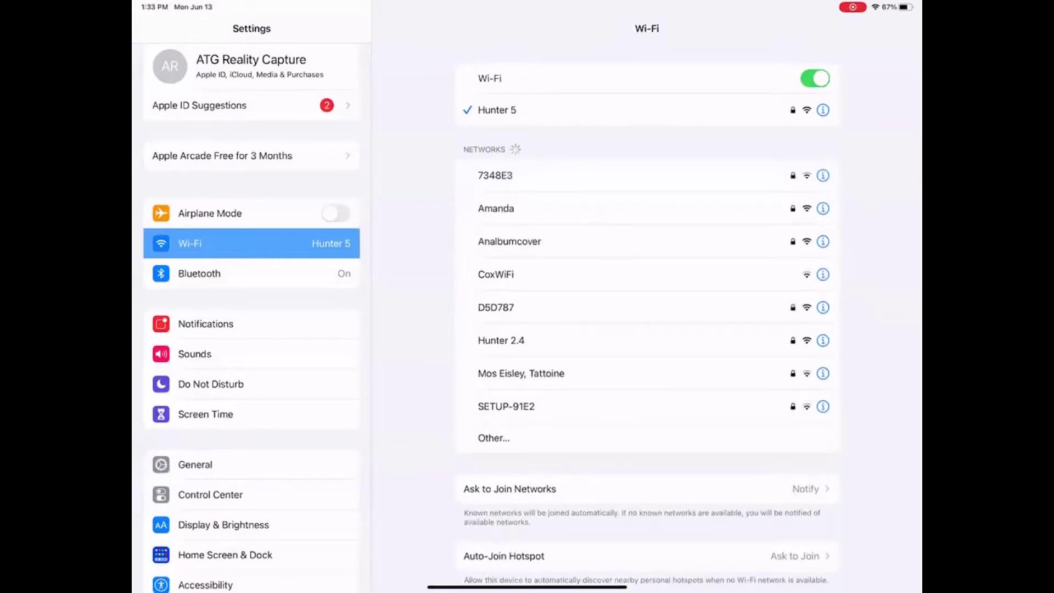
drag(527, 588, 528, 494)
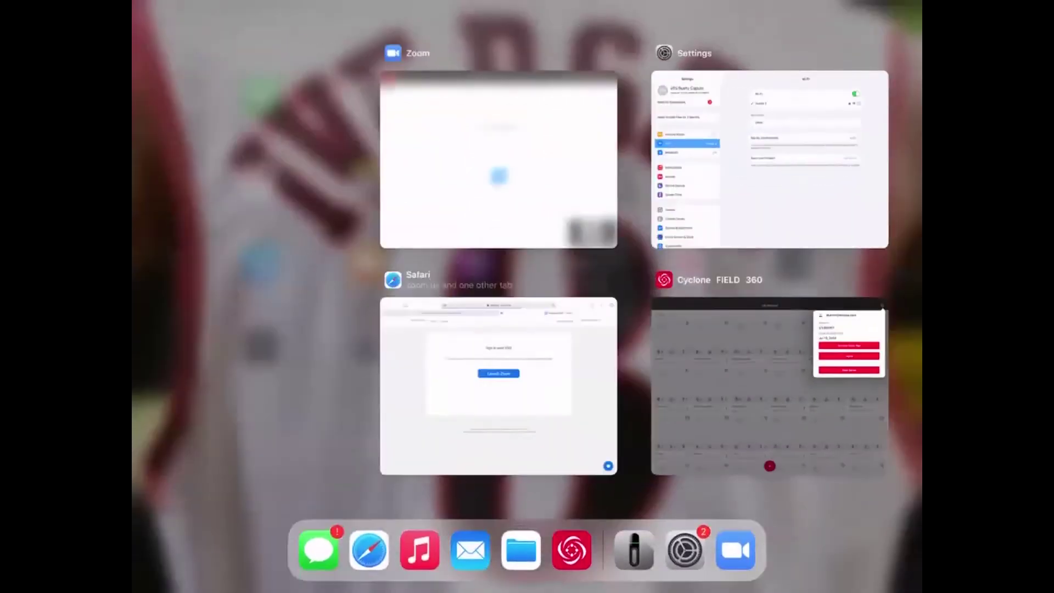
click(769, 388)
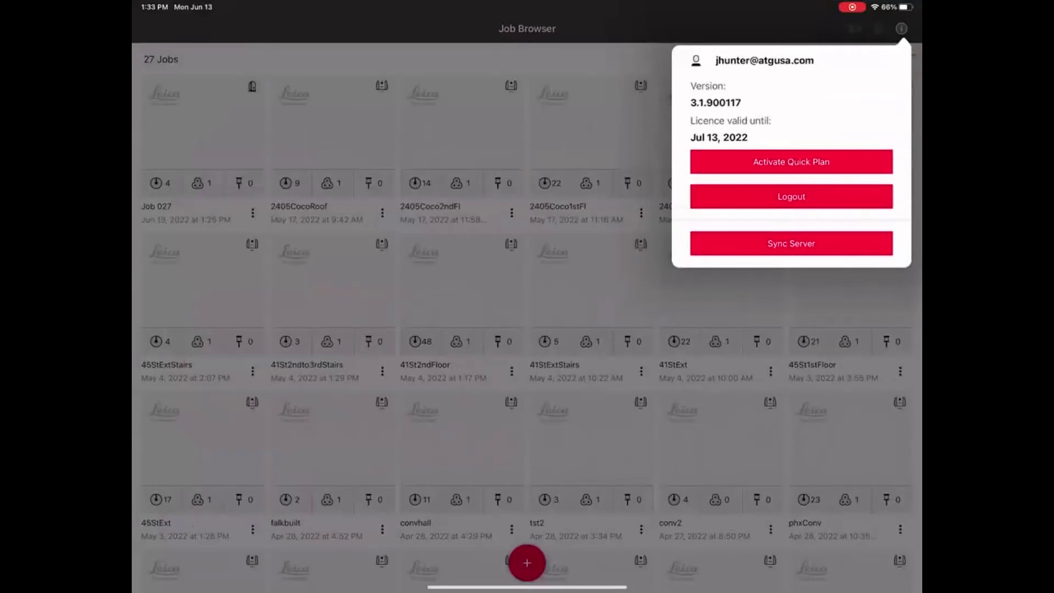
Start FIELD 360's Wi-Fi sync server on port 8080 and return to the Zoom share
click(791, 244)
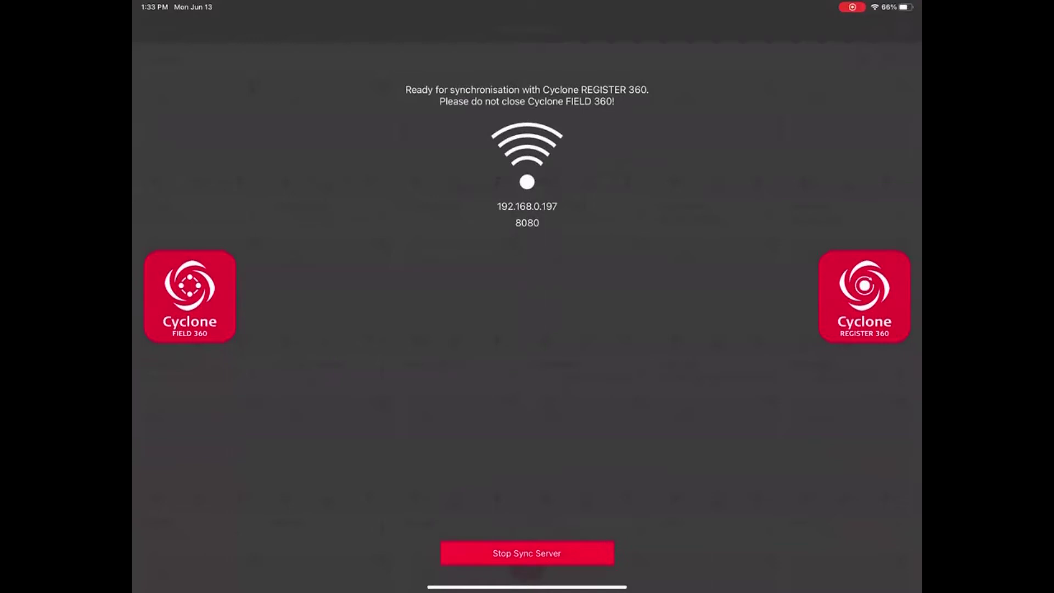
drag(527, 590, 527, 544)
click(737, 544)
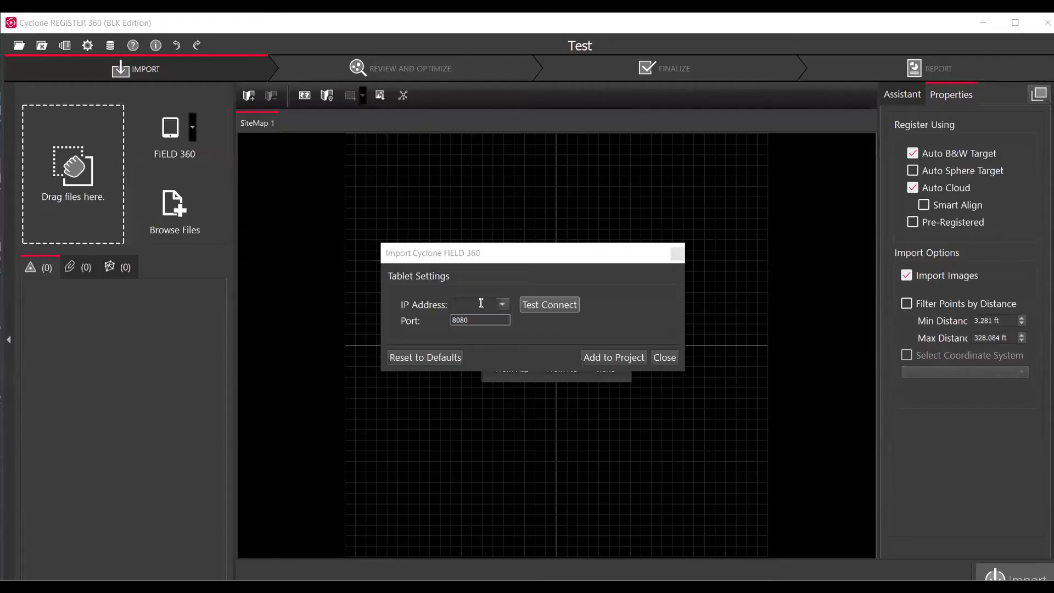
Connect to the tablet at IP 192.168.0.197 and add Job 027 to the project
click(481, 303)
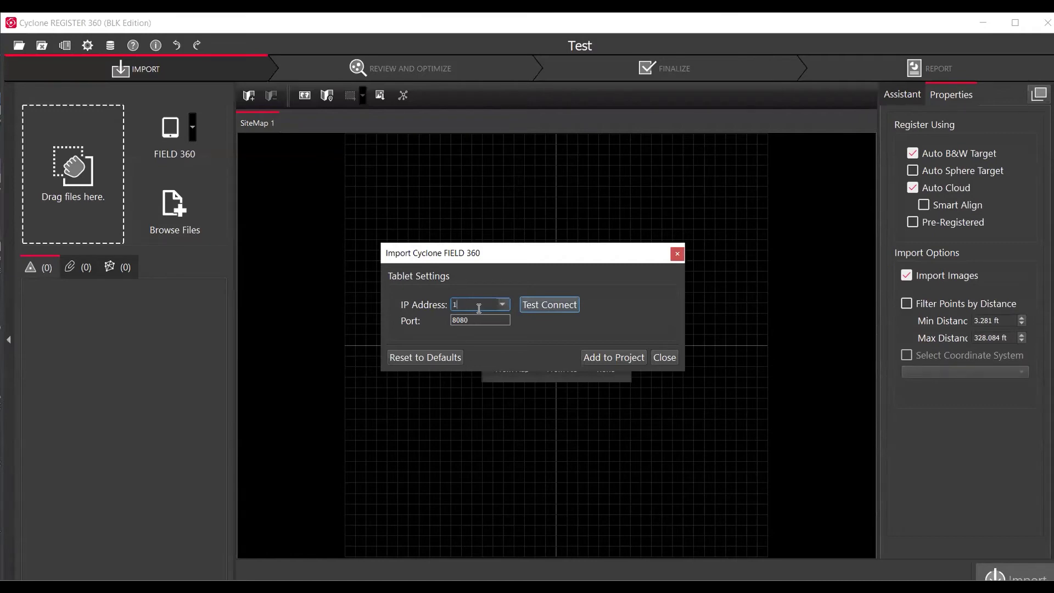
text(92.168.0.197)
click(545, 307)
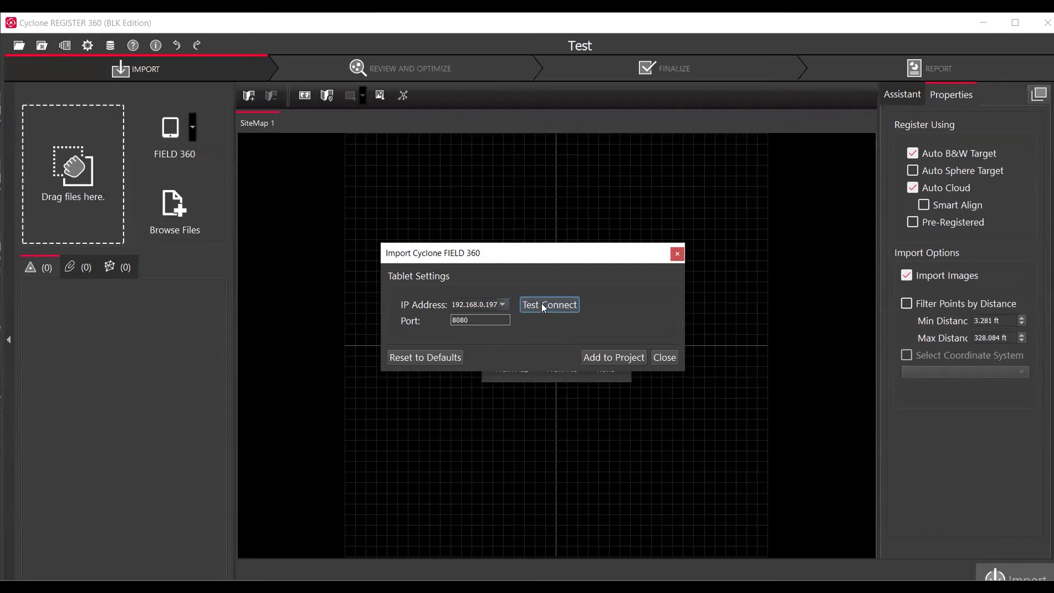
click(639, 357)
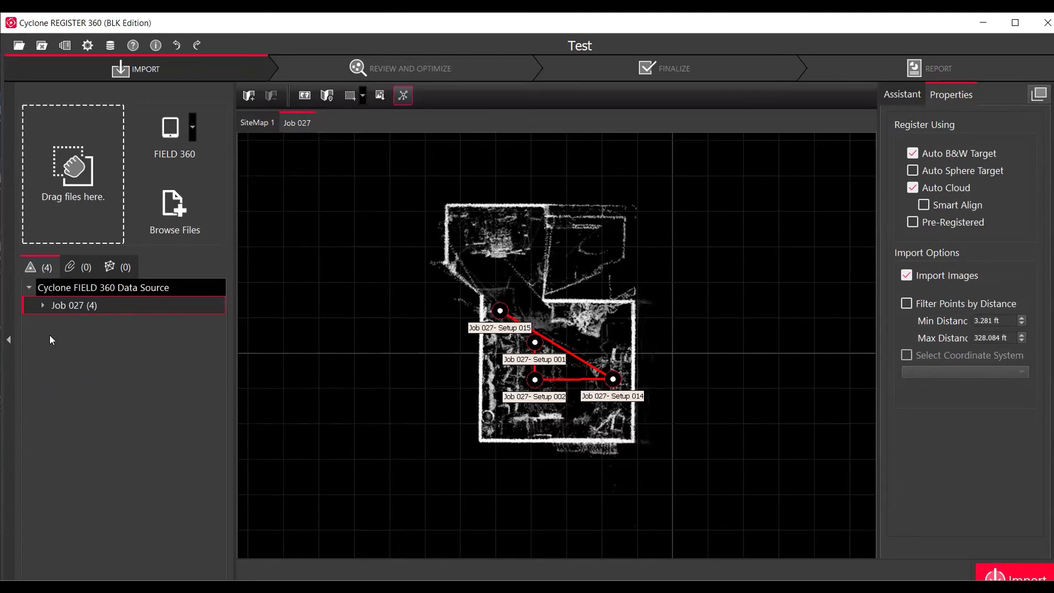
Expand Job 027's Bundle-1, preview Setup 002's panorama, then exclude the FIELD 360 source
click(42, 306)
click(58, 324)
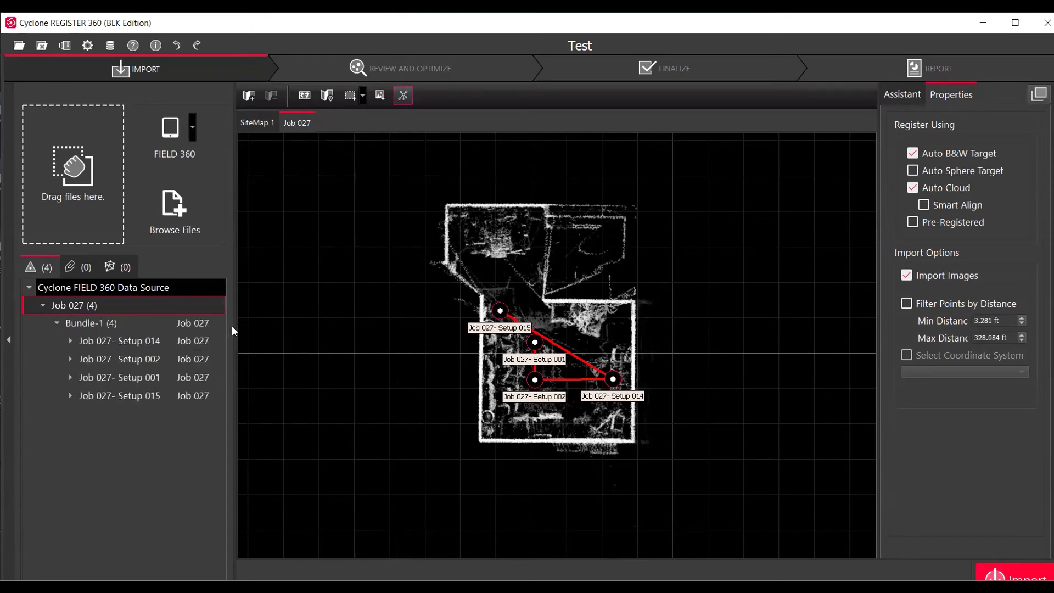
drag(237, 327, 312, 325)
mouse_move(284, 354)
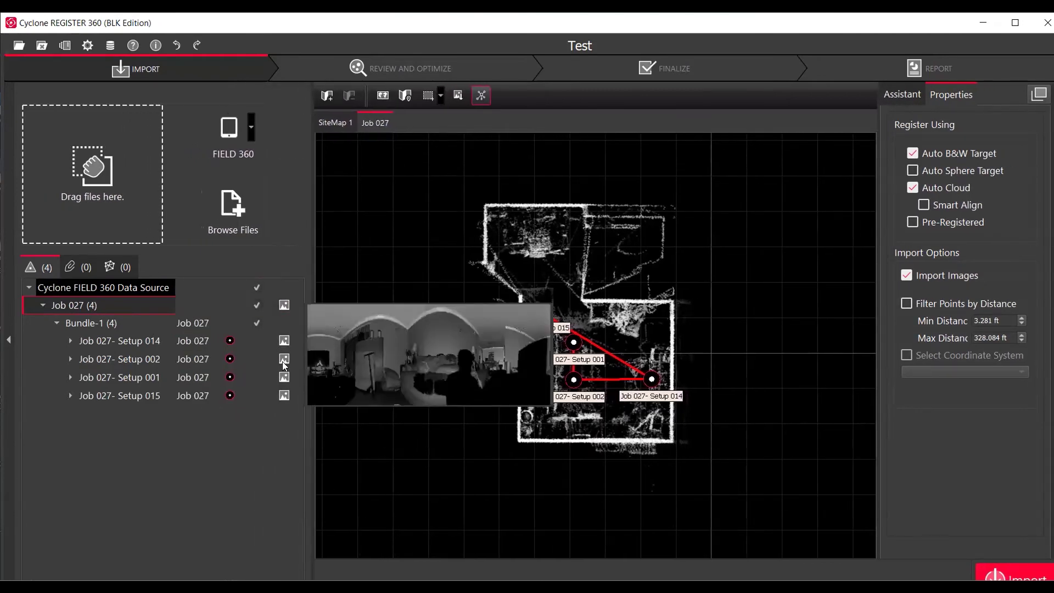
click(43, 305)
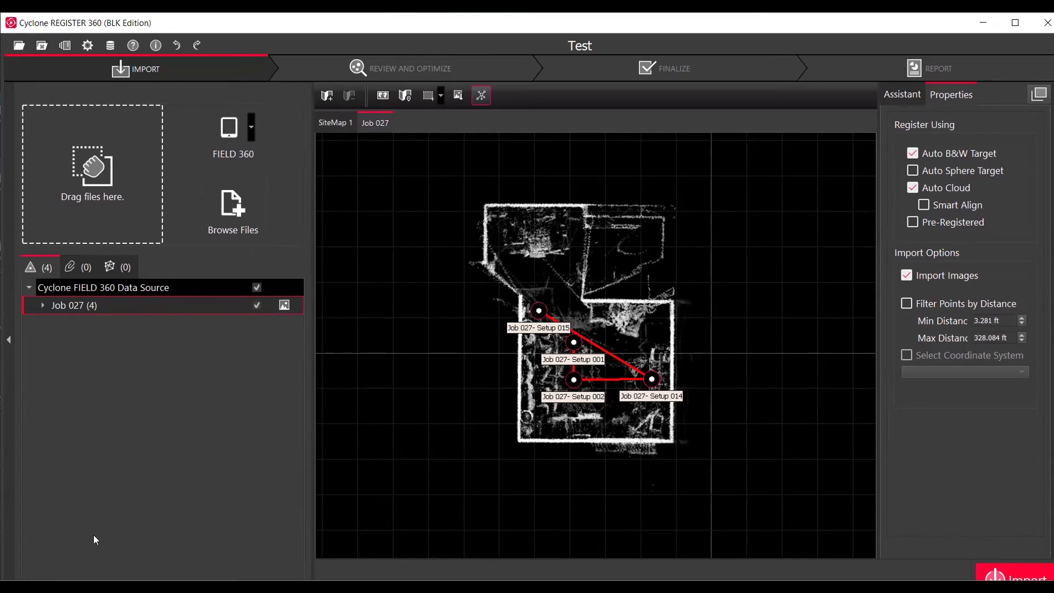
click(256, 288)
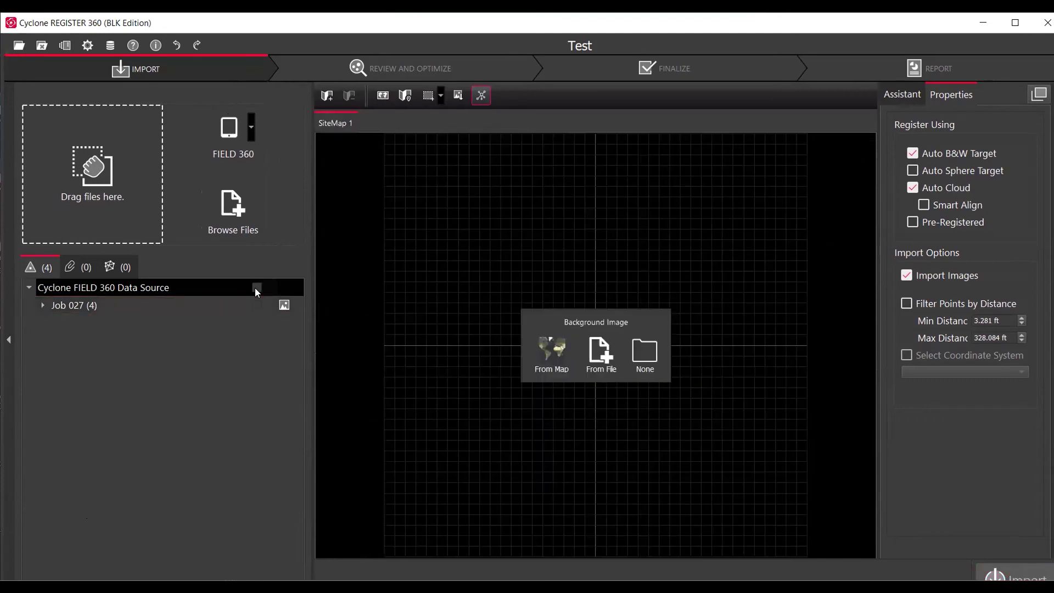
Re-include Job 027 for import and turn off Auto B&W Target detection
click(255, 288)
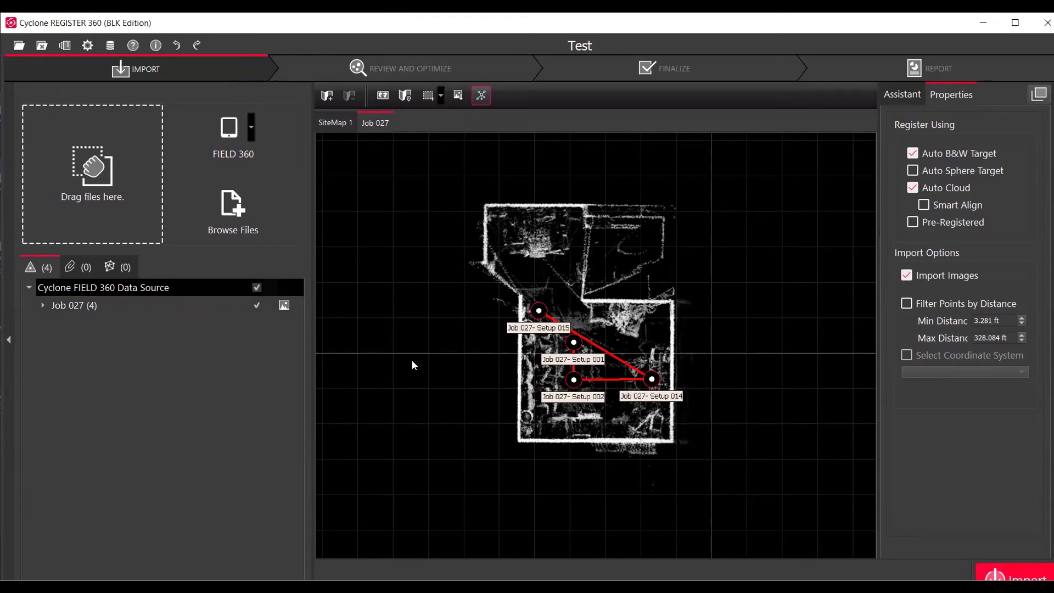
click(257, 288)
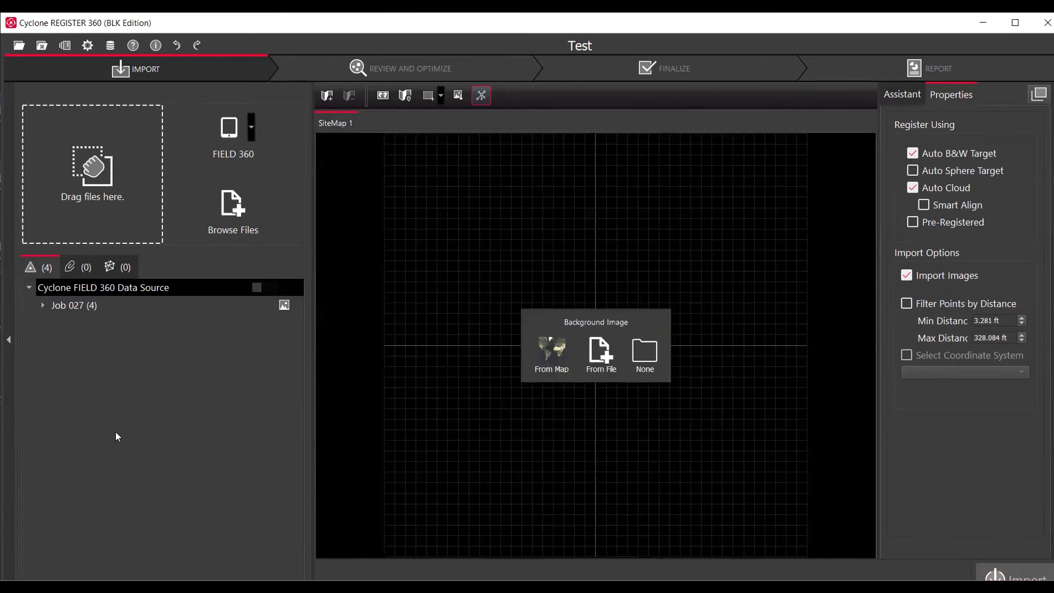
click(255, 306)
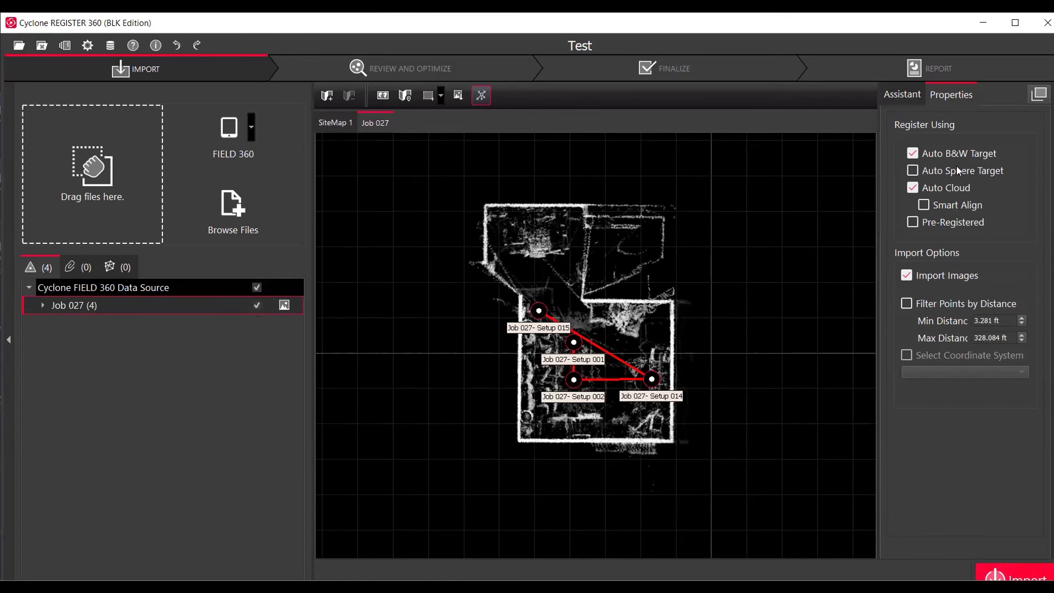
click(914, 154)
Set Job 027's registration method to Pre-Registered
click(913, 225)
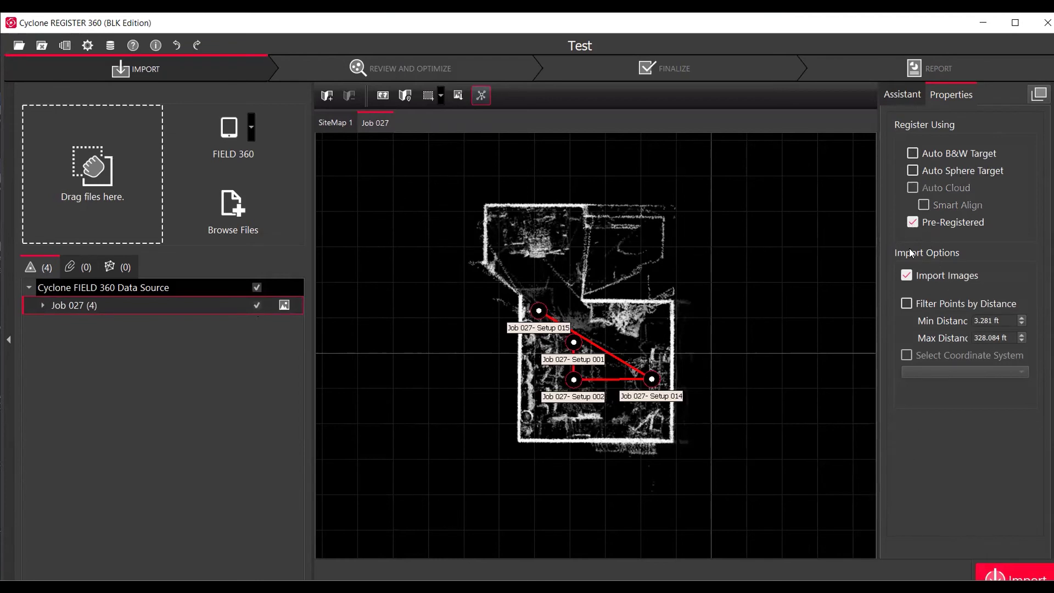